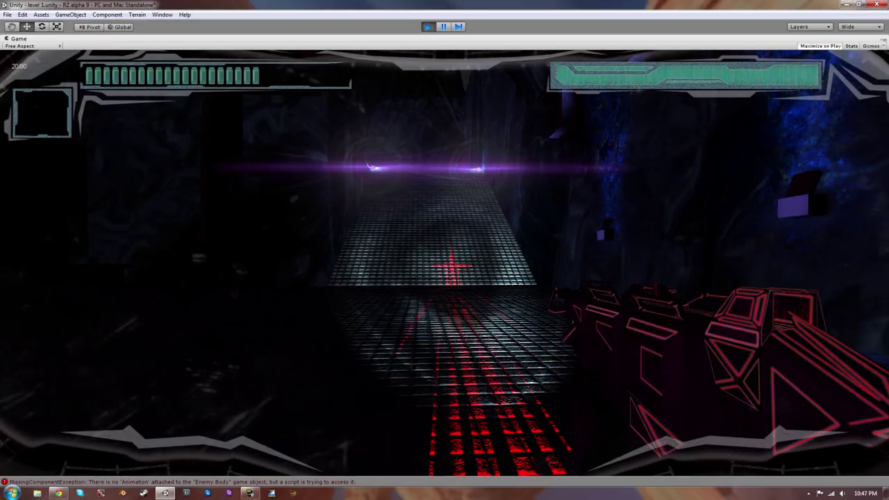
Walk through the running level to examine how the gun's flashlight and laser pointer light the floors, pillars and walls
key(w)
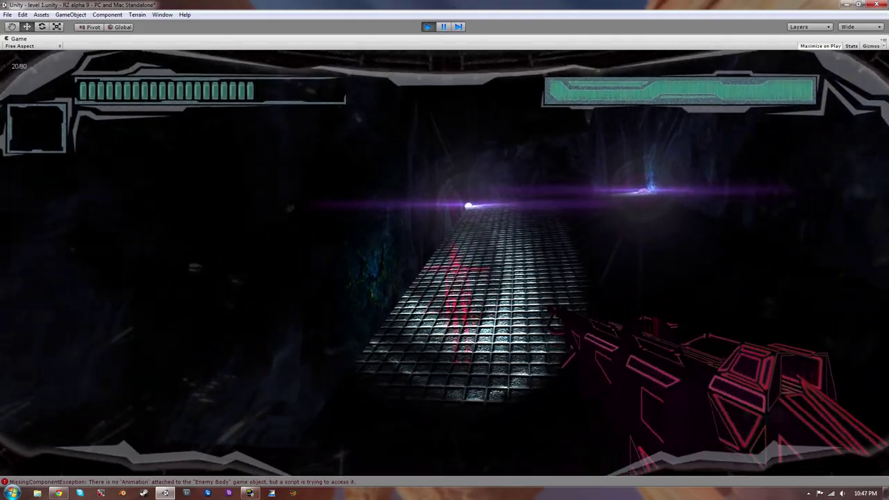
key(w)
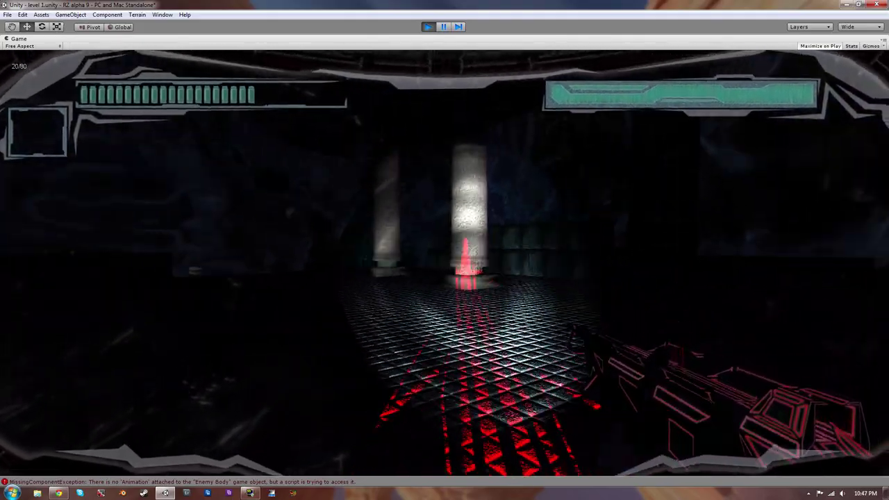
key(w)
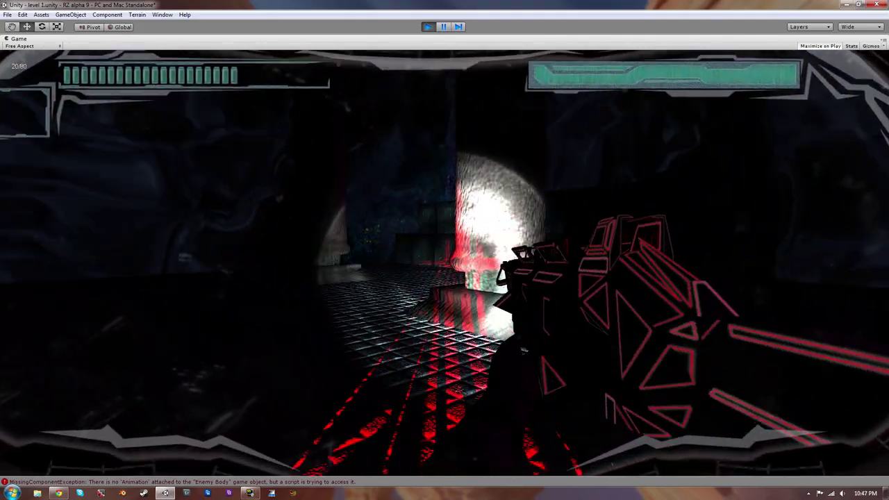
key(w)
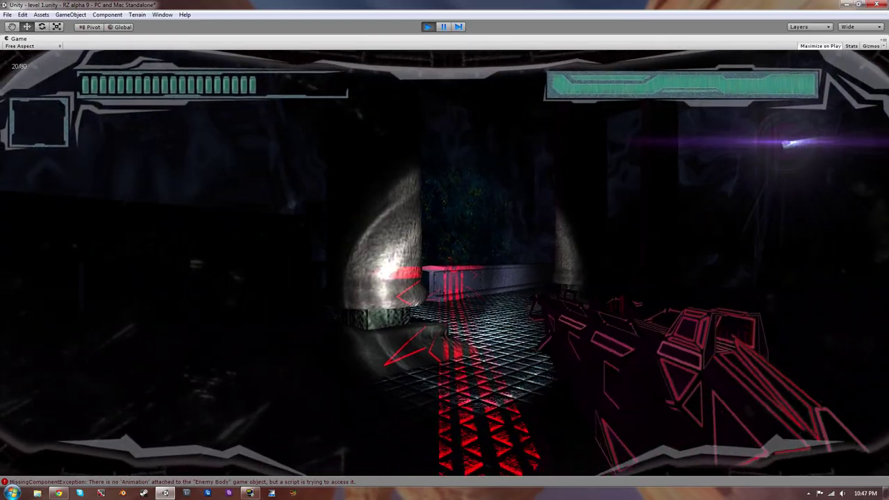
key(w)
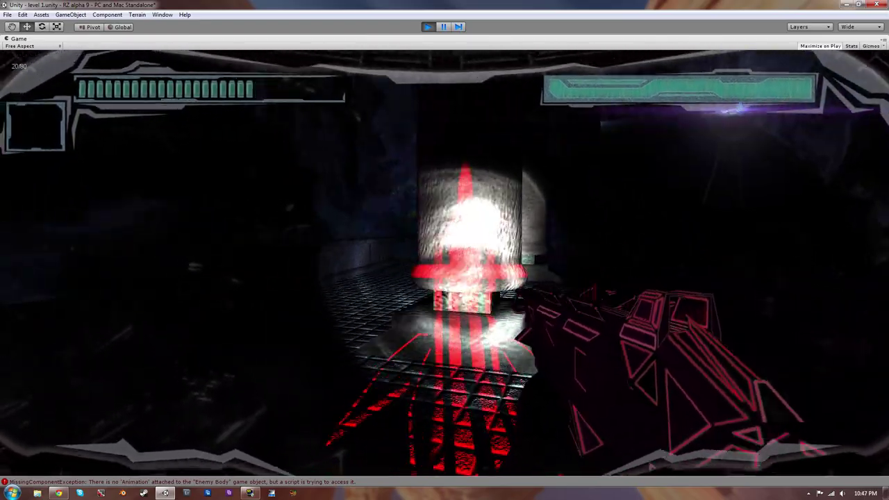
key(s)
key(w)
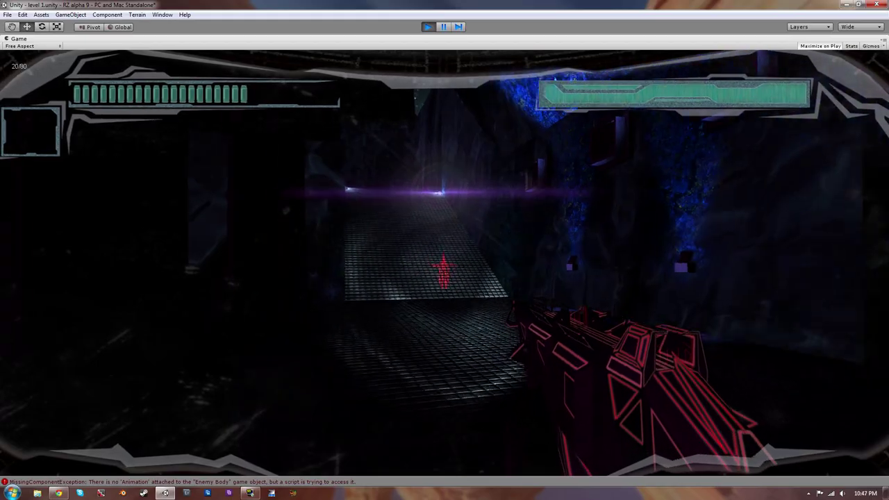
key(w)
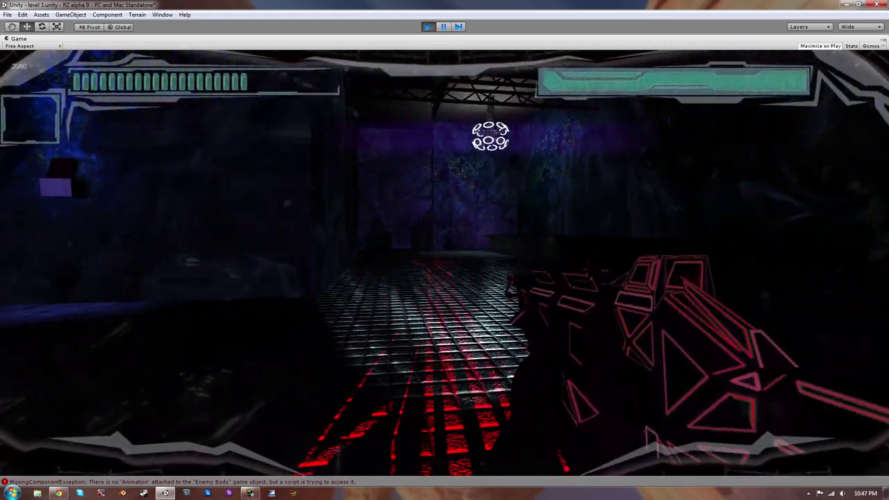
key(w)
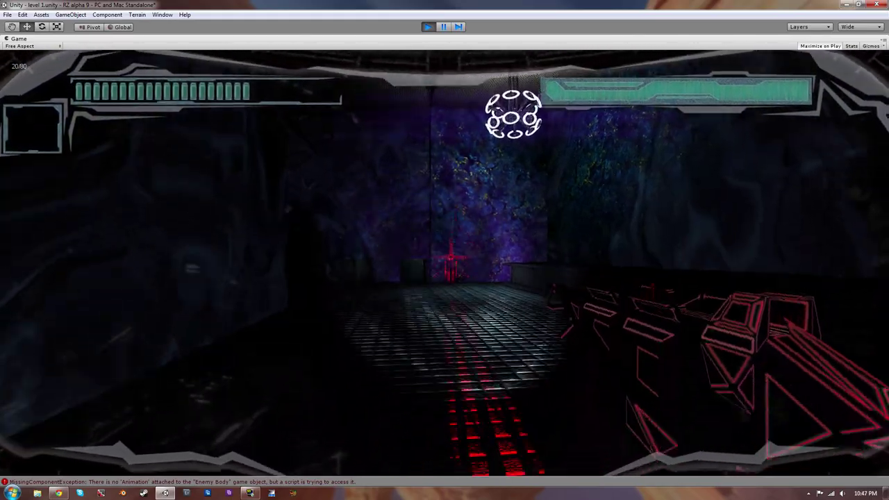
key(w)
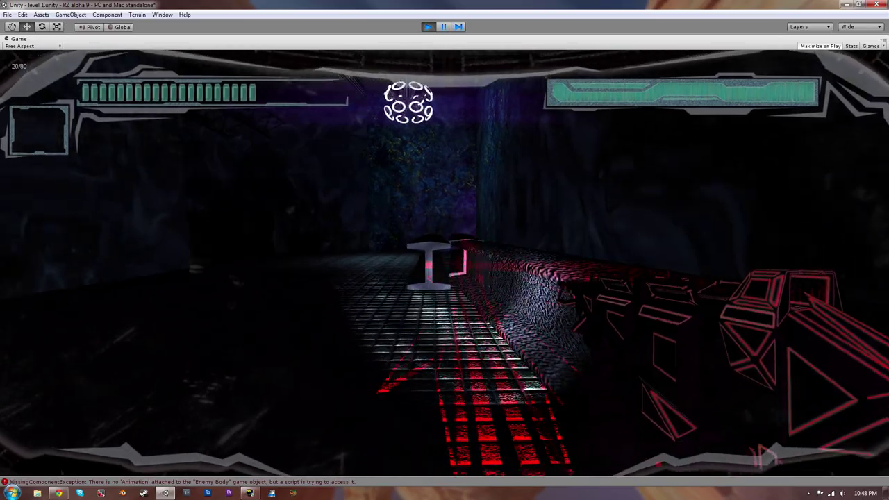
key(w)
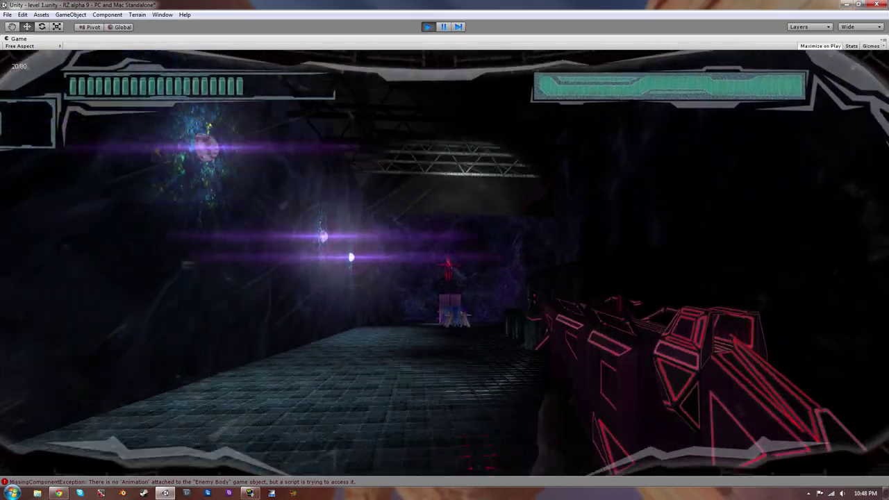
key(w)
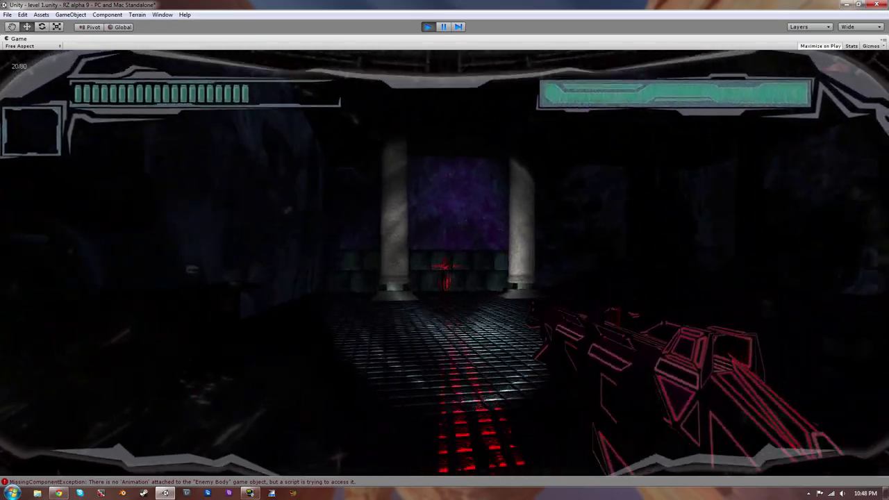
key(w)
key(s)
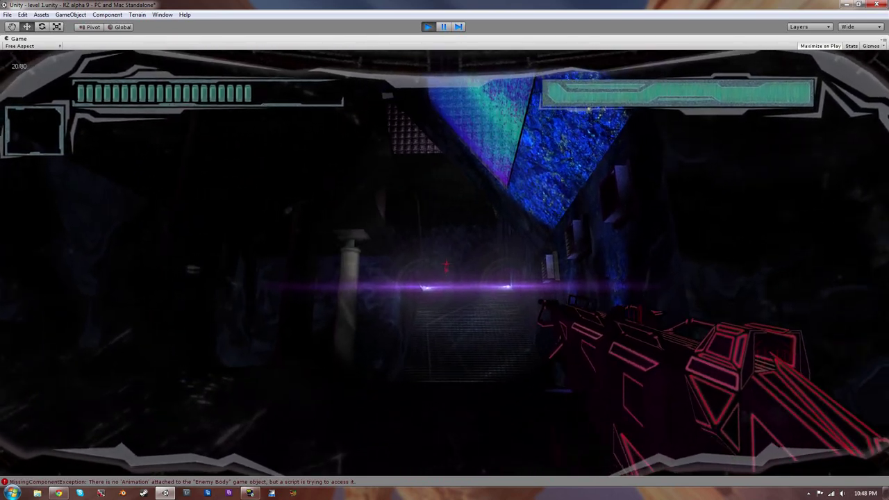
Aim down the gun's sights to check the laser and flashlight while zoomed in, and stop play mode
right_click(446, 266)
key(w)
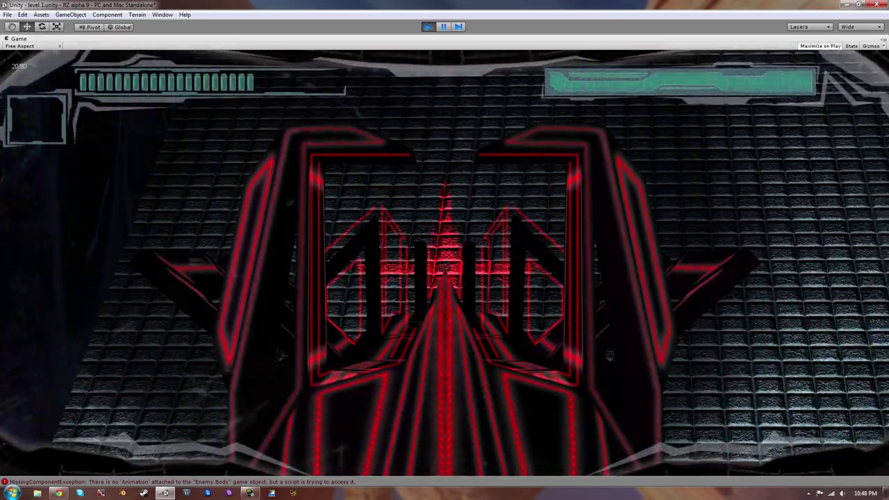
right_click(448, 265)
key(w)
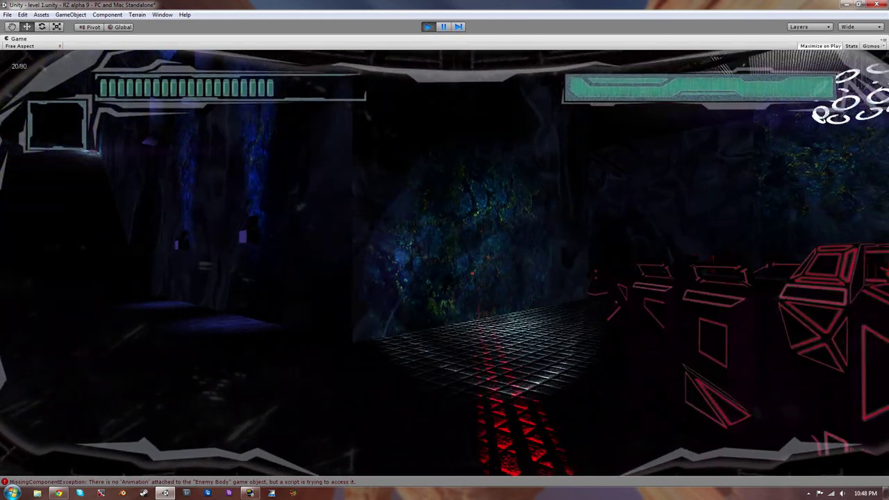
key(Escape)
click(430, 27)
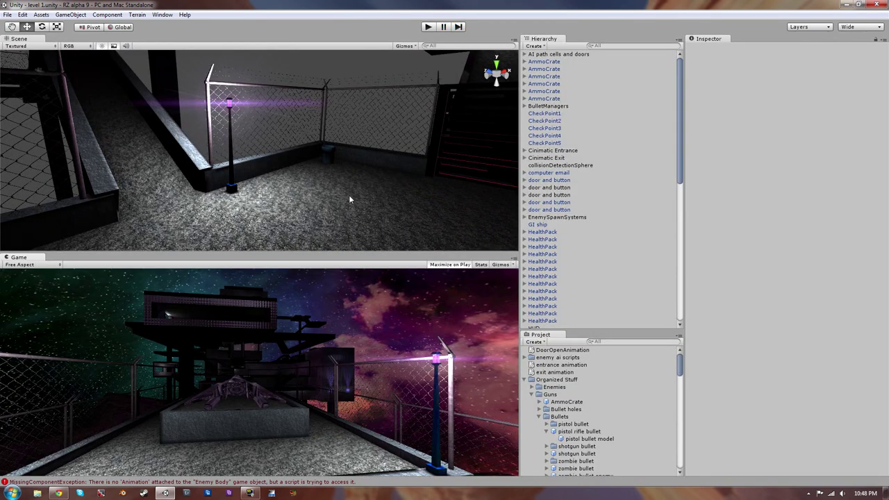
Collapse the Bullets and Pistol folders inside the Guns folder to reach the ZombieGun prefab
right_drag(349, 199, 432, 213)
key(s)
scroll(597, 376, down, 2)
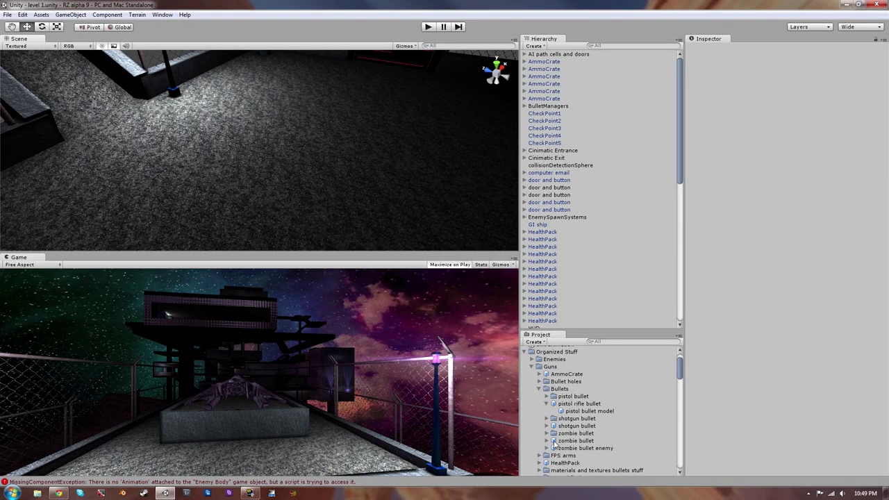
click(540, 392)
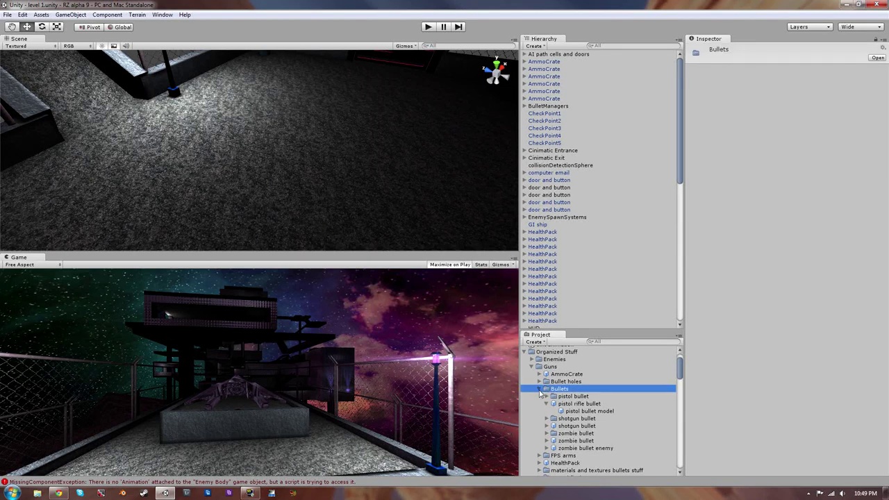
click(539, 390)
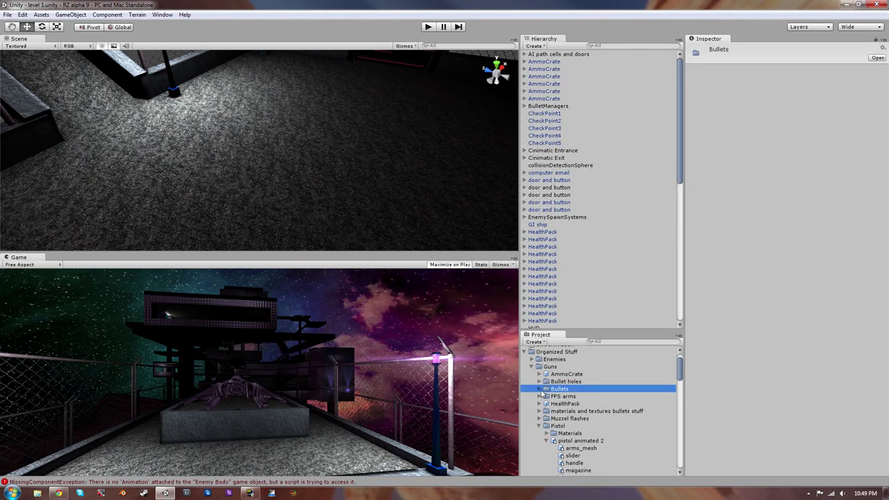
scroll(542, 393, down, 4)
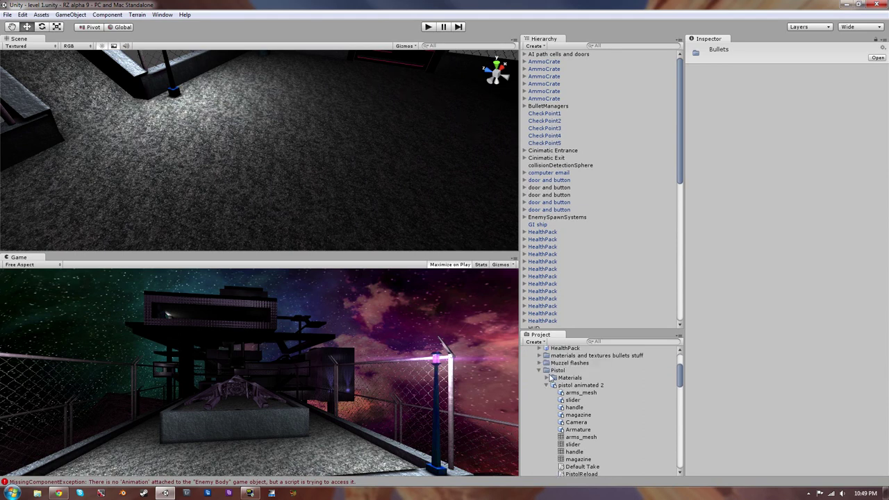
click(540, 371)
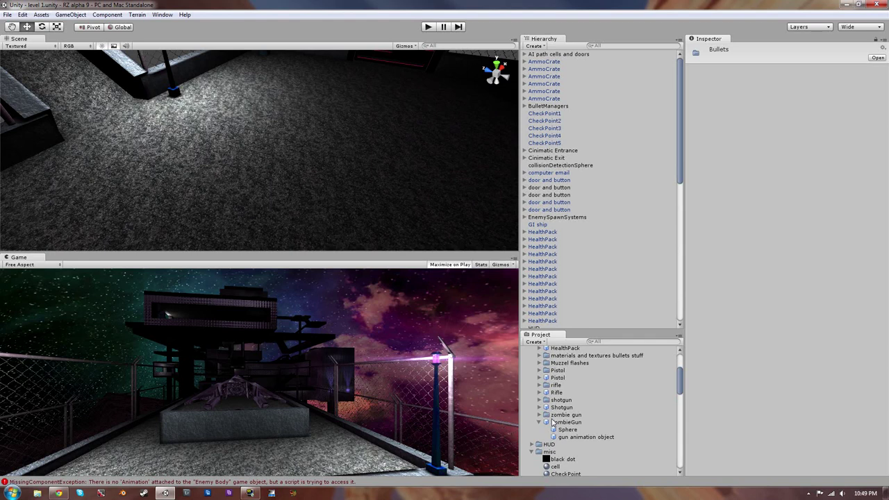
Place the ZombieGun prefab on the open ground of the scene and raise it to about Y 6.34
drag(551, 423, 389, 164)
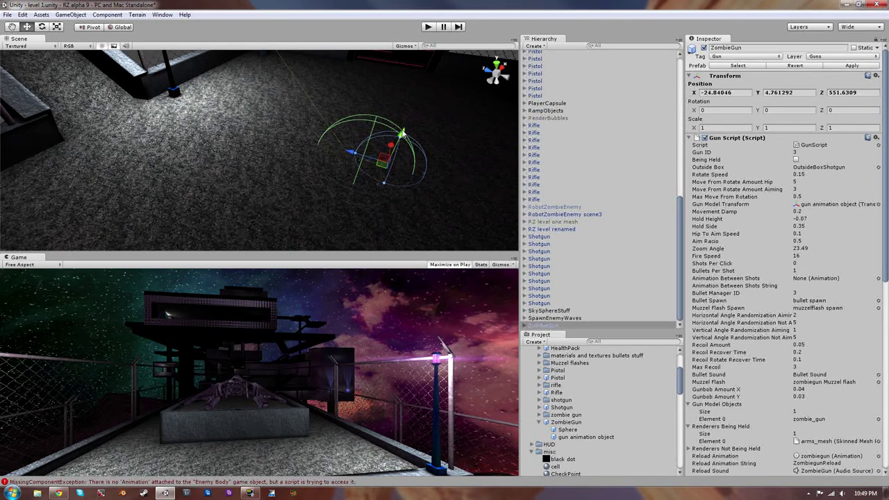
drag(403, 133, 411, 98)
Examine the placed ZombieGun and its light outlines from several angles in a maximized scene view, and restore the layout
key(f)
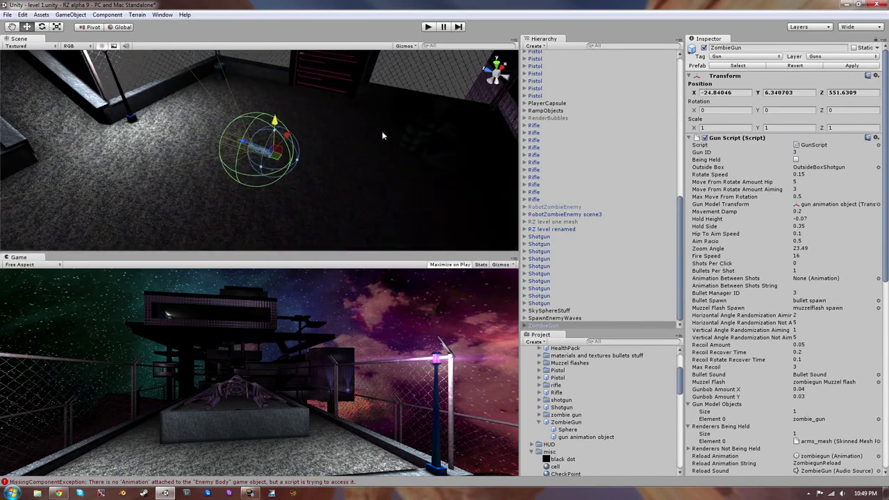
key(shift+space)
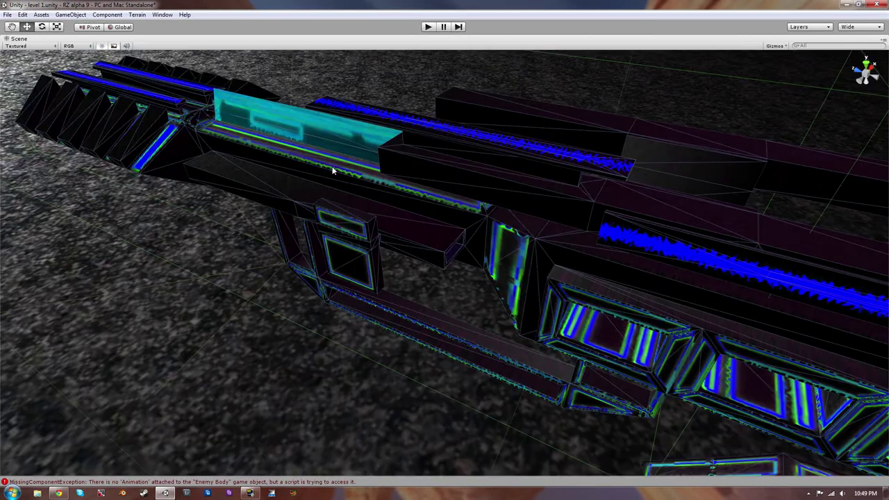
scroll(174, 204, down, 10)
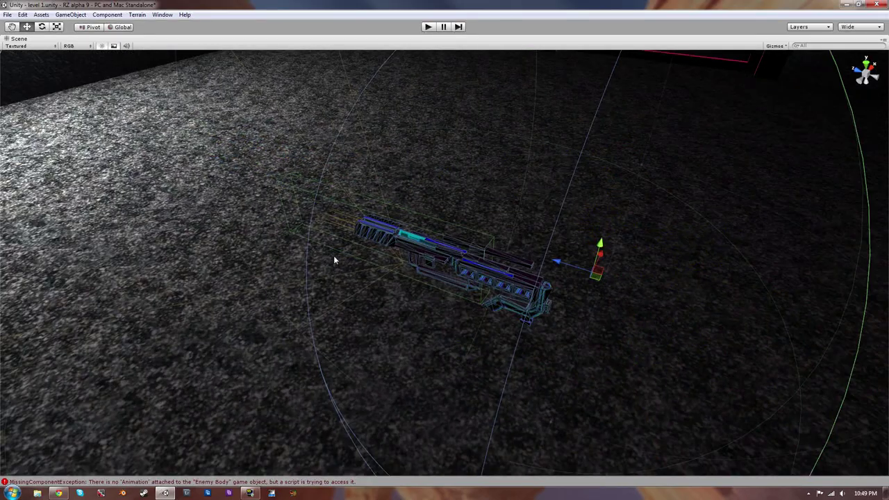
alt+drag(355, 275, 561, 176)
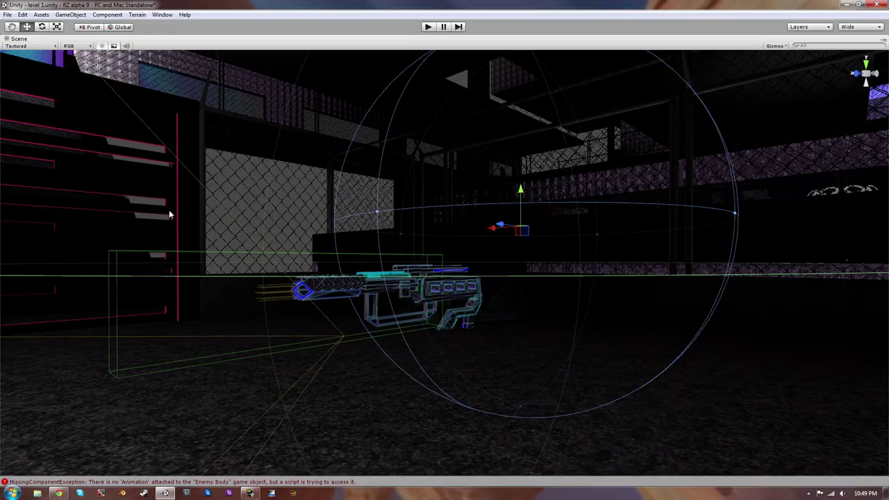
right_drag(348, 338, 458, 189)
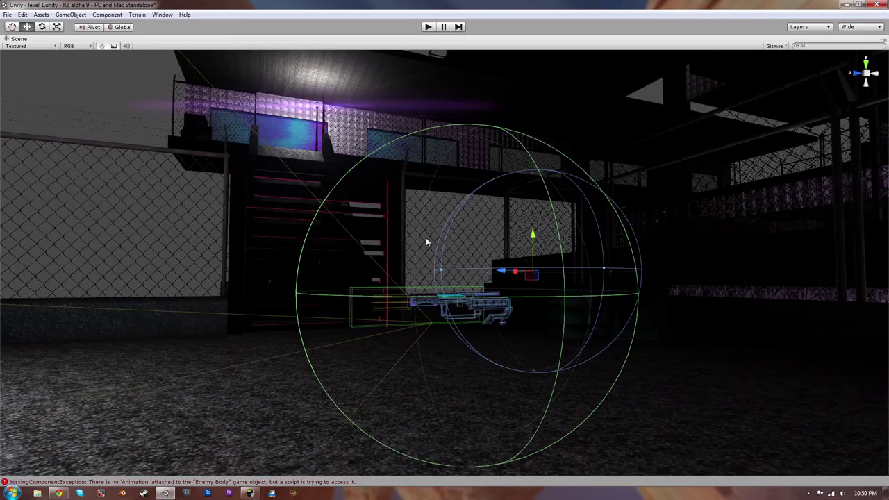
mouse_move(400, 307)
right_down()
mouse_move(413, 327)
mouse_move(403, 324)
mouse_move(378, 373)
mouse_move(410, 264)
mouse_move(413, 349)
mouse_move(410, 312)
right_up()
key(s)
key(w)
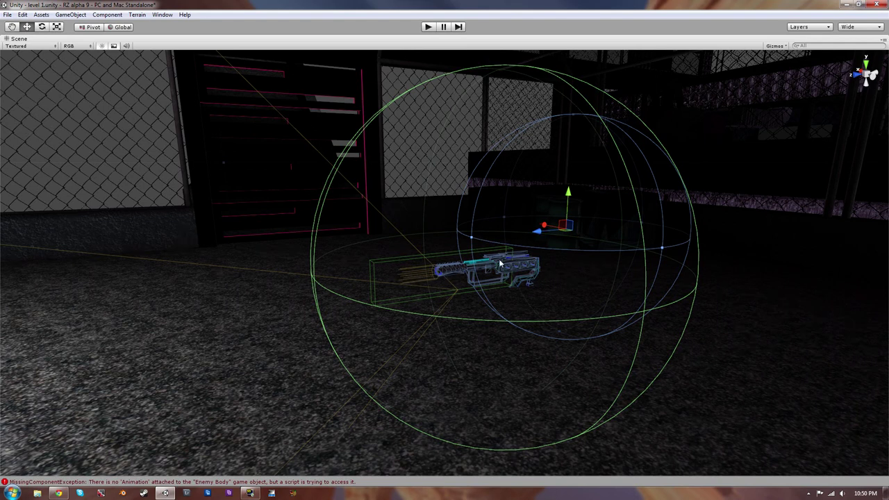
key(w)
right_drag(485, 261, 455, 269)
key(d)
key(s)
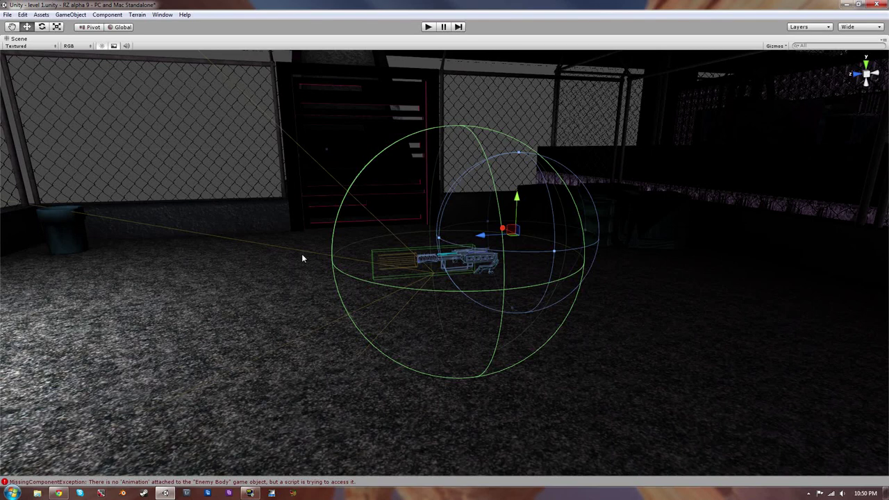
key(shift+space)
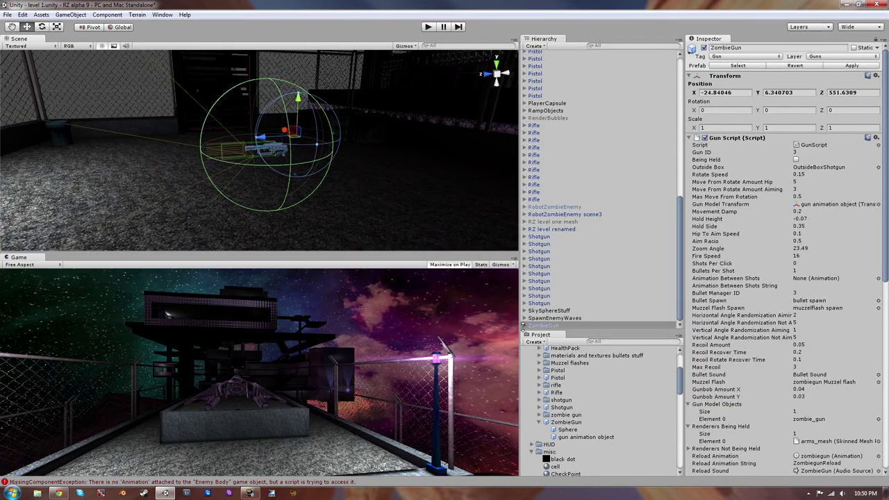
Locate the lights assigned as Lazer Pointer and Flash Light in ZombieGun's Gun Script, and select and frame the Spotlight
click(526, 327)
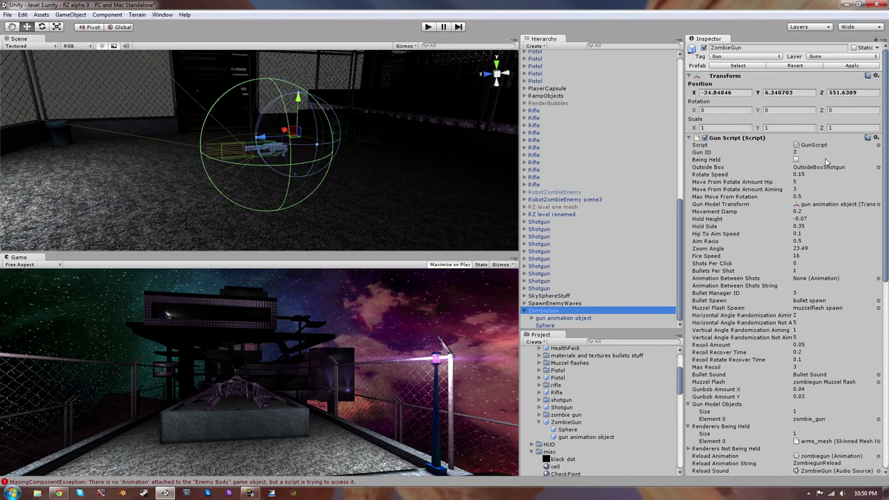
scroll(826, 162, down, 5)
scroll(787, 259, down, 7)
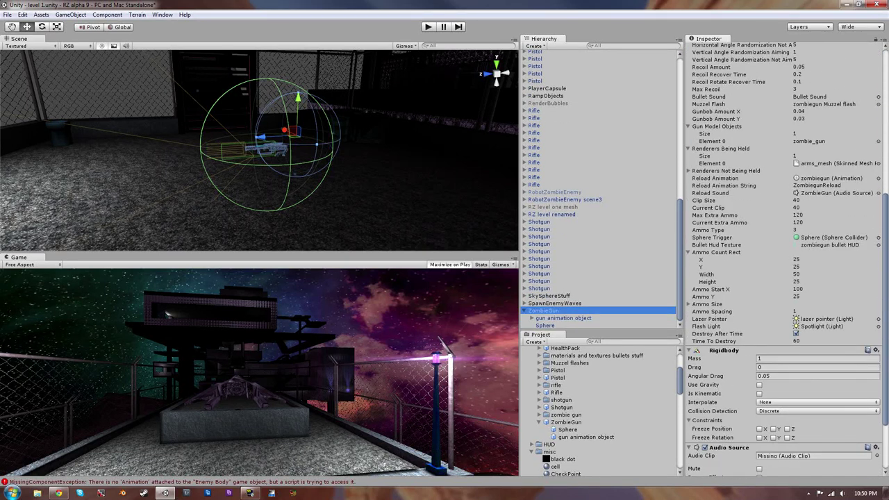
click(813, 320)
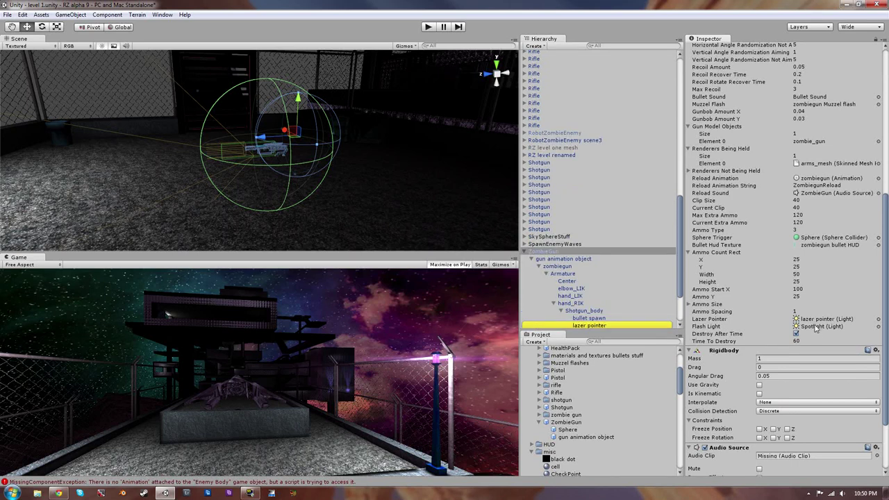
click(817, 328)
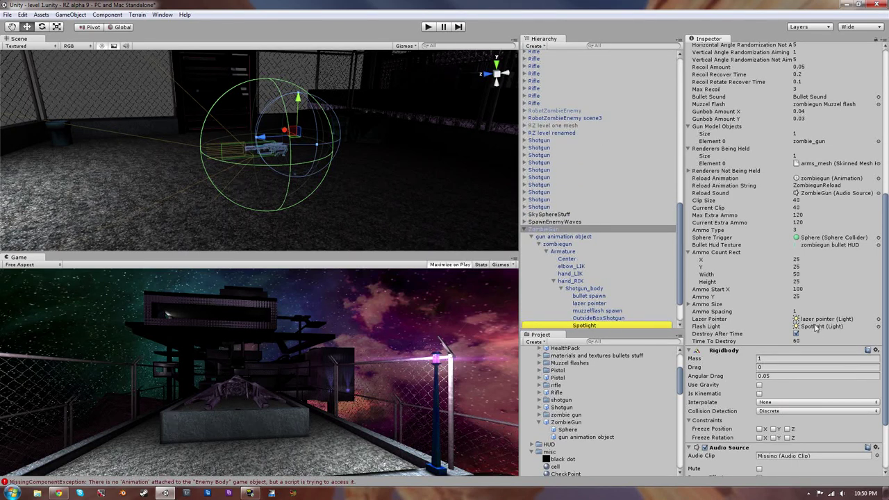
click(651, 327)
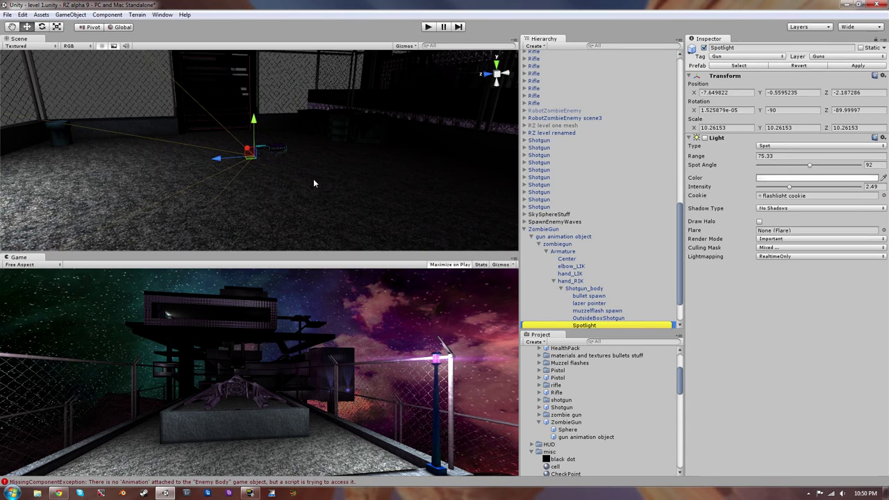
key(f)
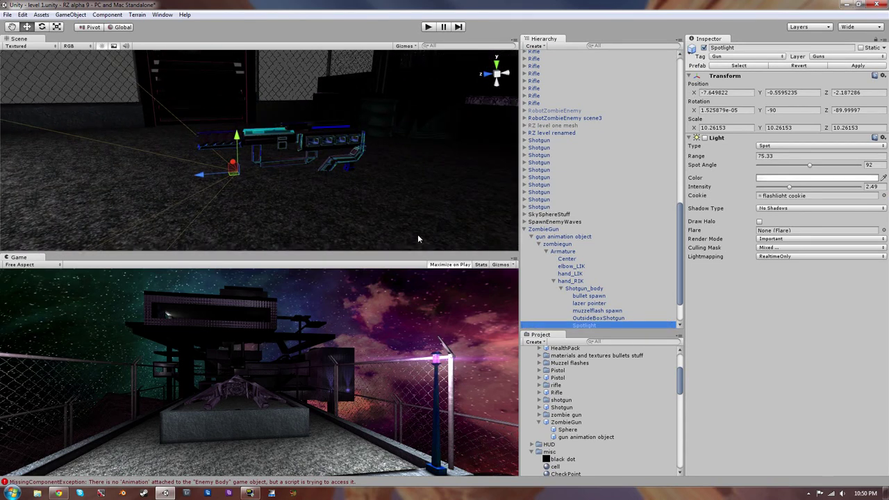
Examine how the Spotlight is nested under hand_RIK and Shotgun_body in the ZombieGun hierarchy, ending with the Spotlight selected
scroll(541, 280, down, 3)
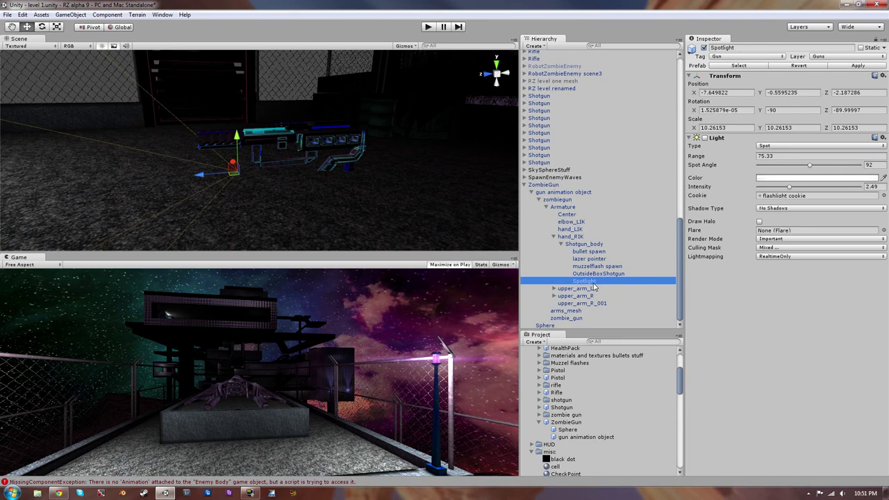
click(588, 245)
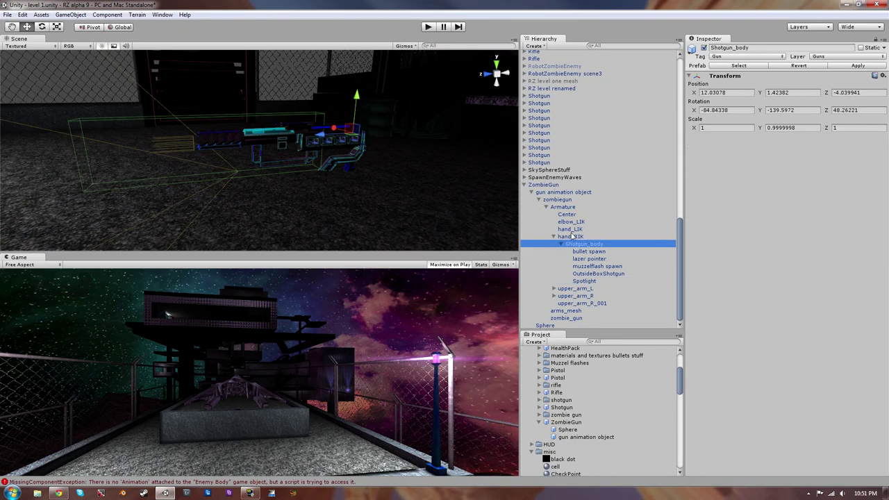
click(580, 237)
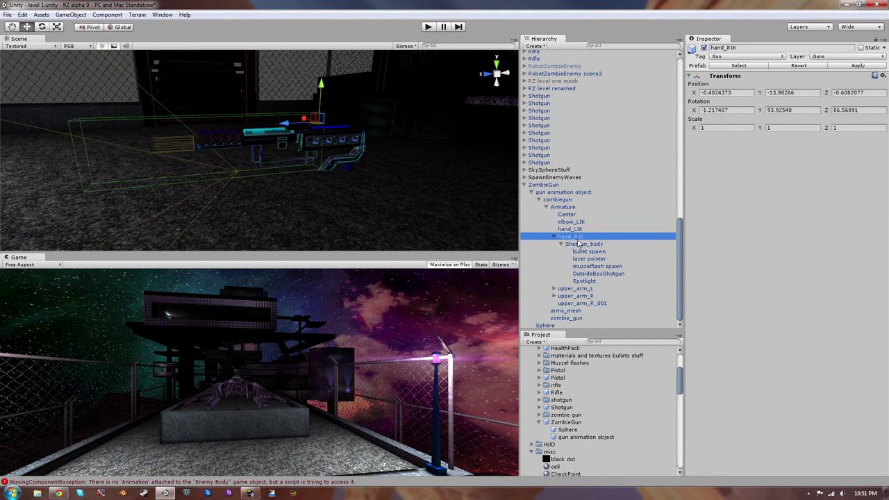
click(581, 245)
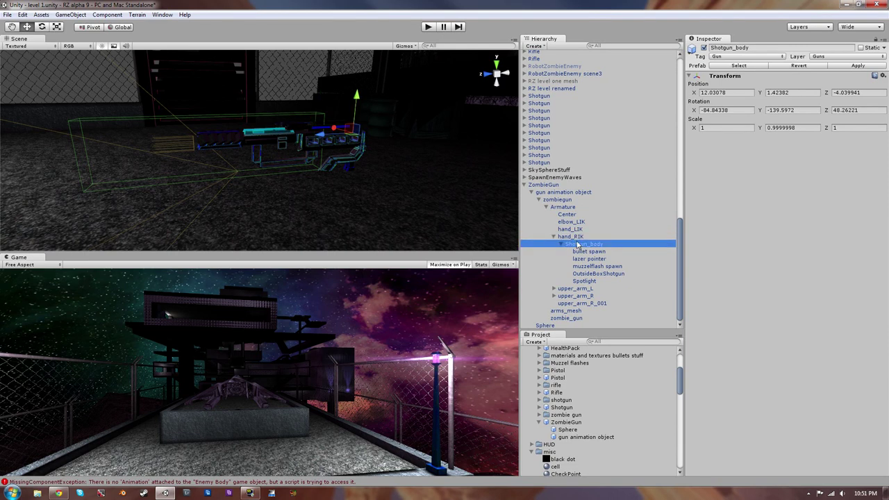
click(576, 237)
click(581, 245)
click(586, 281)
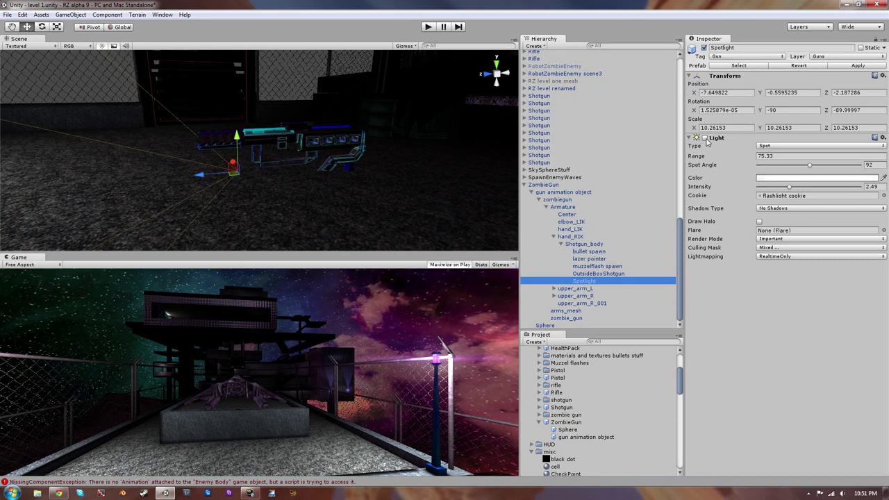
Review the Gun Script settings of the ZombieGun root object, including its Lazer Pointer and Flash Light assignments
click(543, 184)
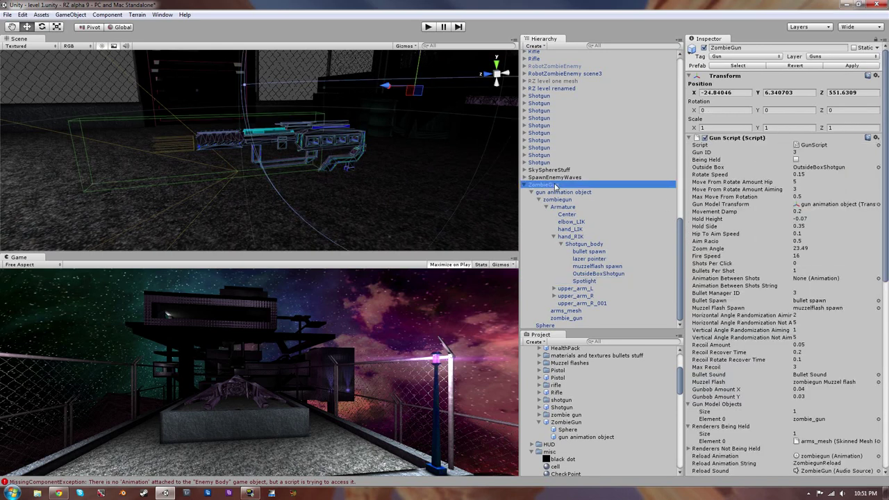
scroll(758, 206, down, 8)
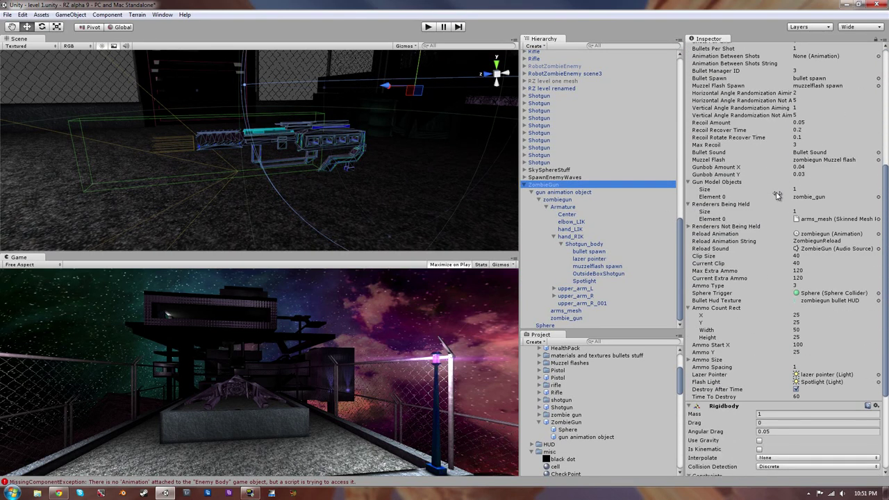
scroll(777, 195, up, 6)
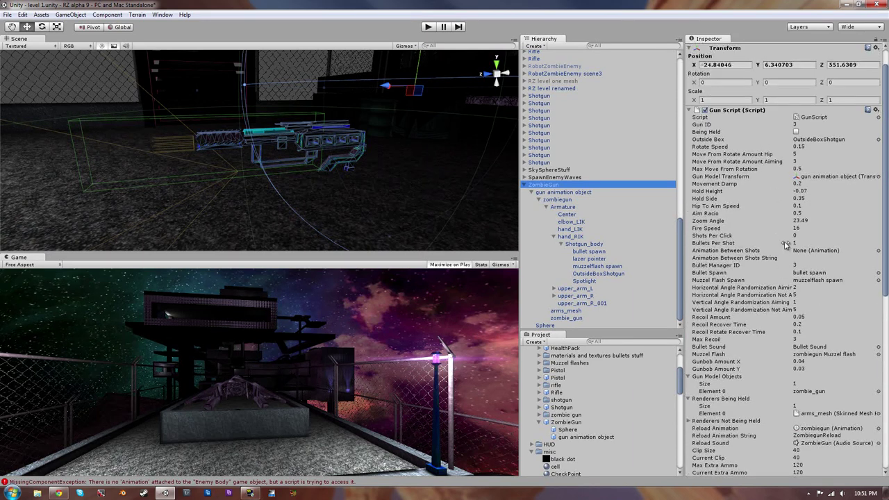
Enable the Light component of the ZombieGun's Spotlight and view its beam on the ground
click(587, 281)
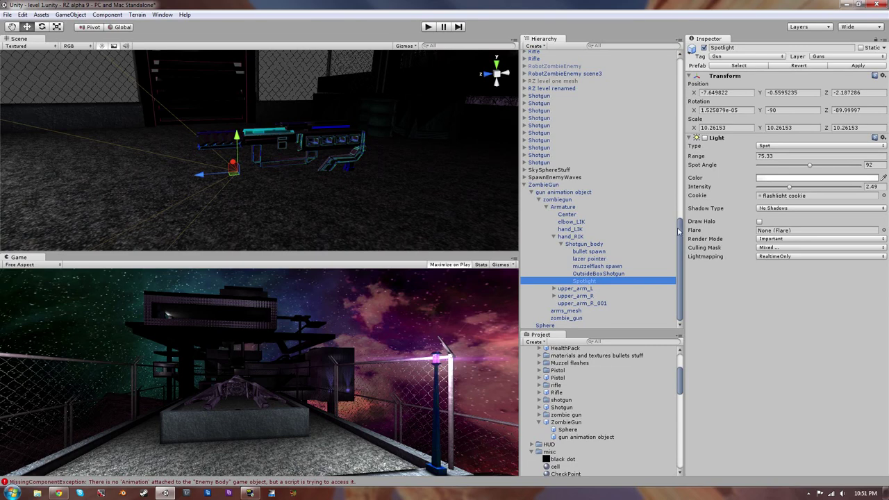
click(705, 137)
right_drag(450, 125, 250, 117)
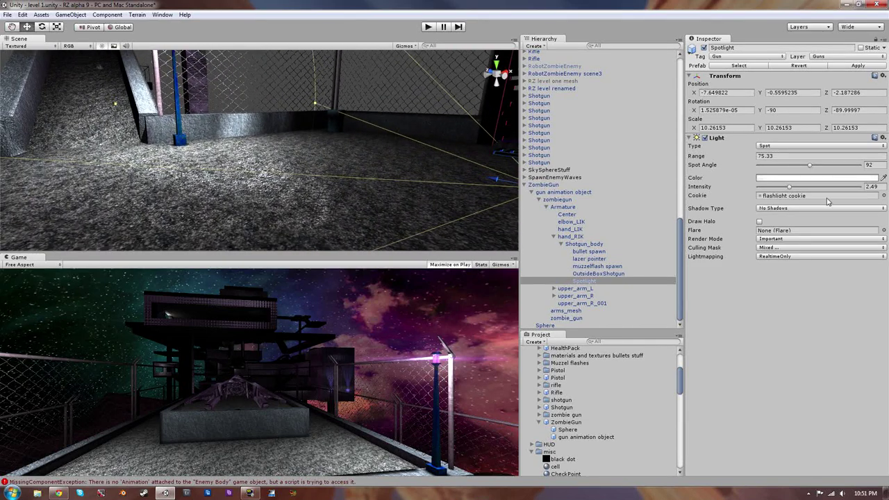
Set the Spotlight's cookie texture to None and inspect the edge of the lit ground up close
click(884, 196)
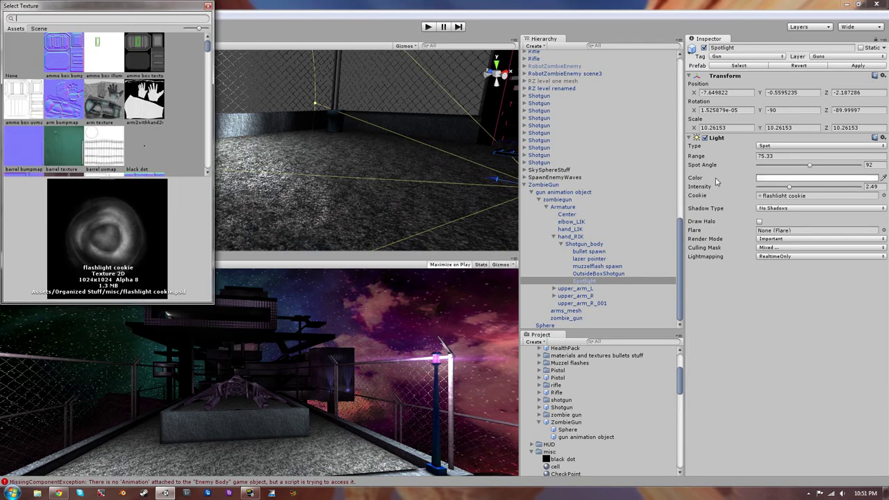
click(25, 55)
click(208, 8)
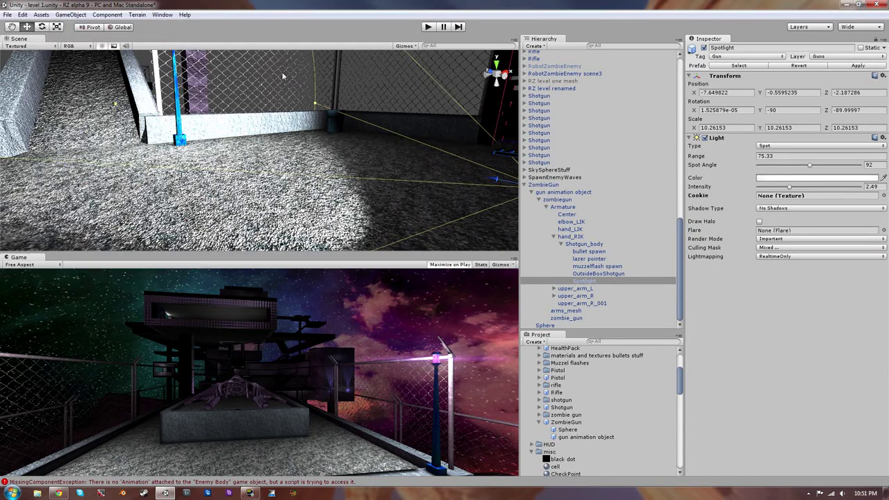
right_drag(369, 124, 438, 188)
key(d)
key(w)
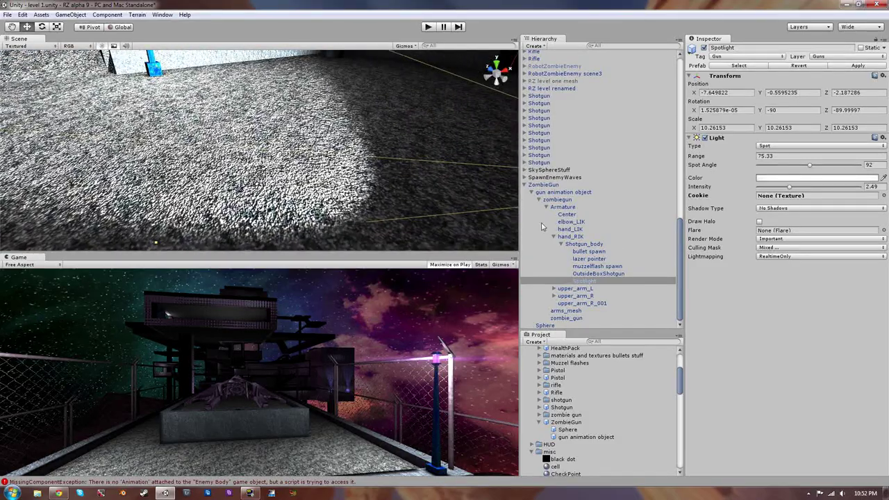
Check the Spotlight's Lightmapping options without changing the mode, and bring the gun back into view
click(764, 256)
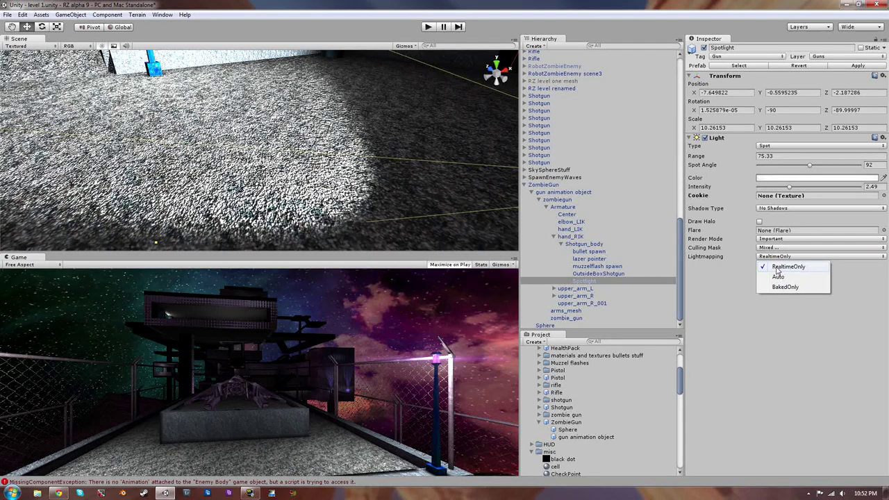
click(732, 262)
right_drag(372, 179, 342, 190)
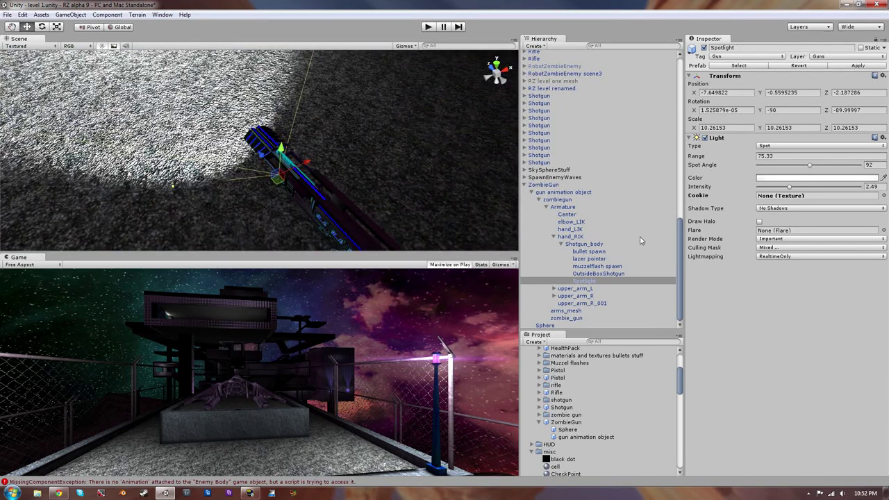
Include the Guns layer in the Spotlight's culling mask and move the light back along the gun to about X -5.05
click(779, 248)
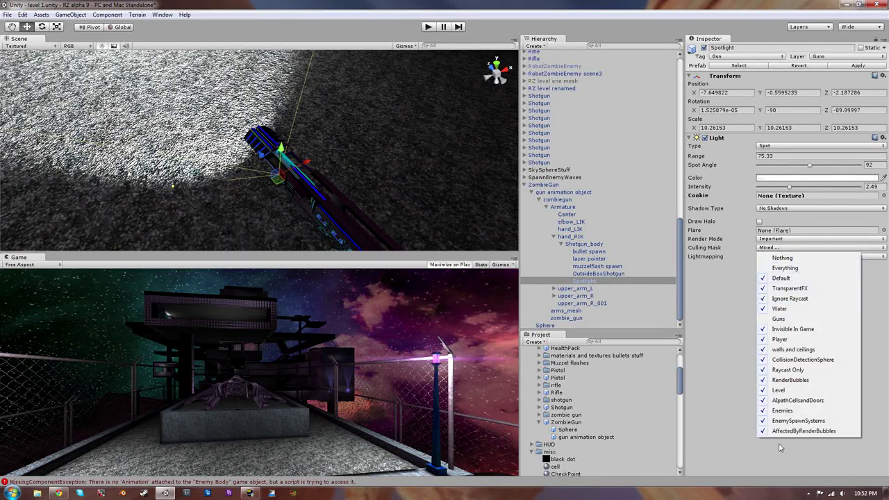
click(764, 321)
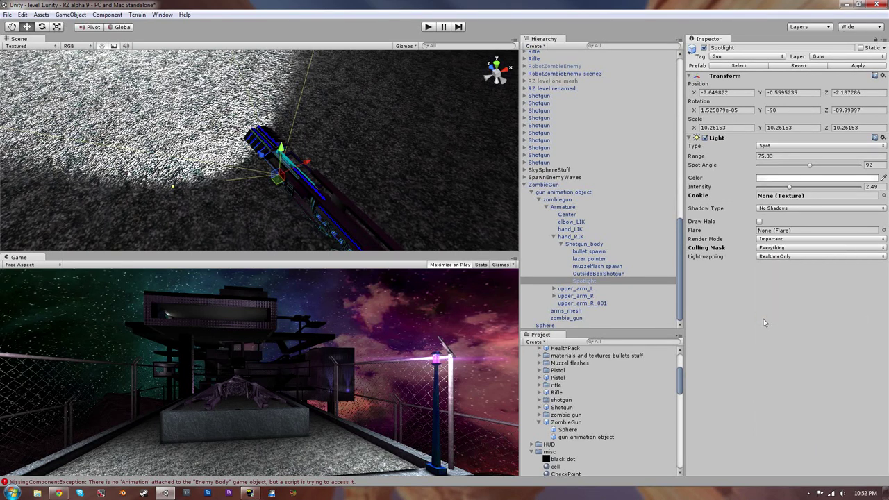
alt+drag(261, 145, 315, 62)
right_drag(314, 58, 317, 132)
drag(203, 155, 295, 207)
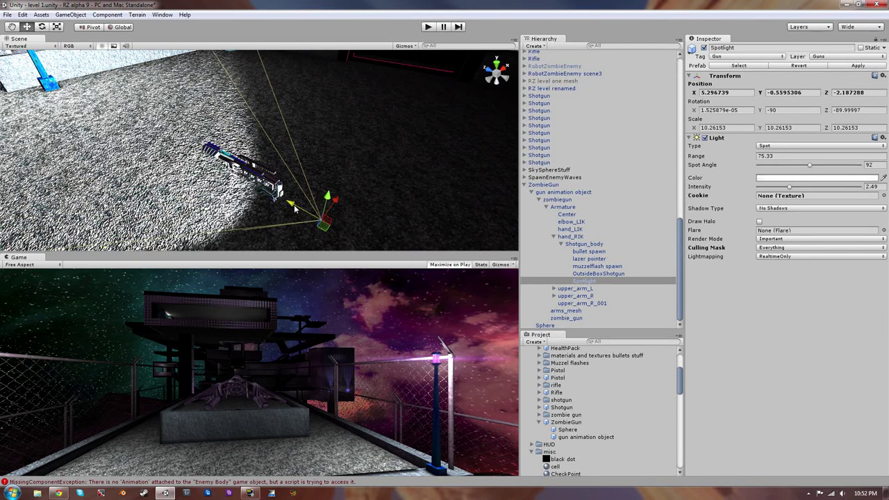
drag(295, 206, 431, 208)
scroll(202, 186, up, 3)
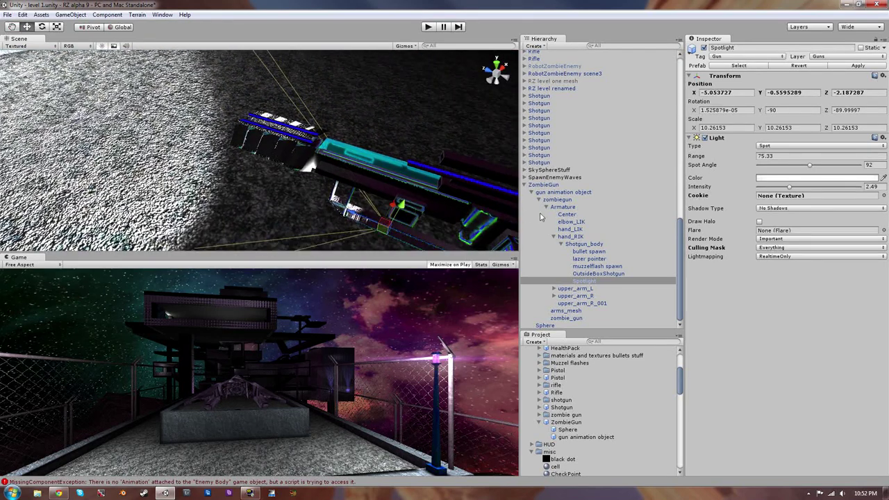
Exclude the Guns layer from the Spotlight's culling mask, re-include it to compare the gun's lighting, and exclude it again
click(769, 248)
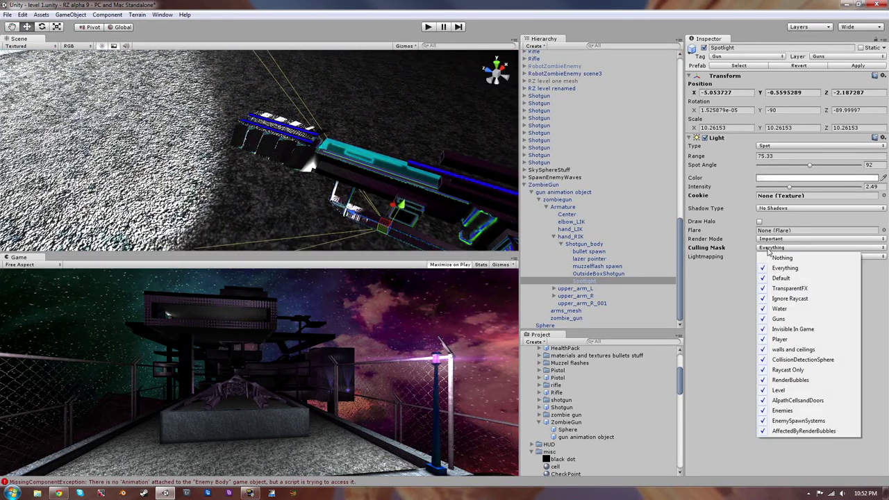
click(786, 318)
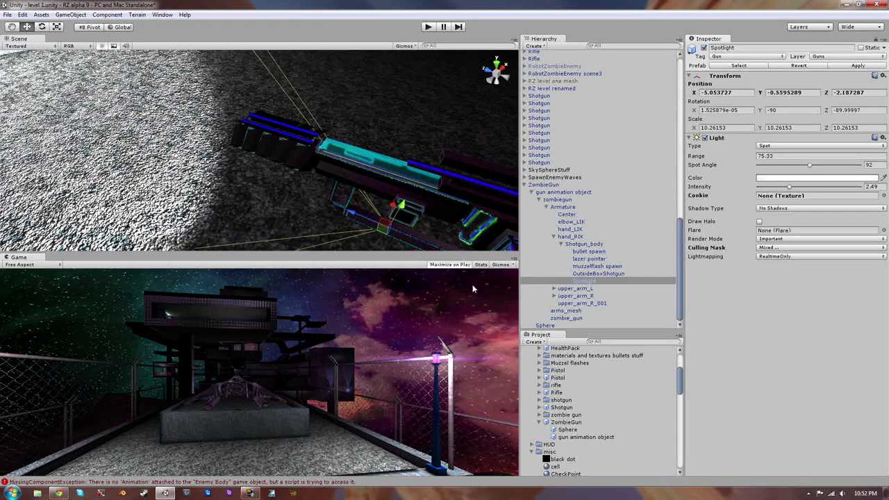
alt+drag(395, 187, 388, 180)
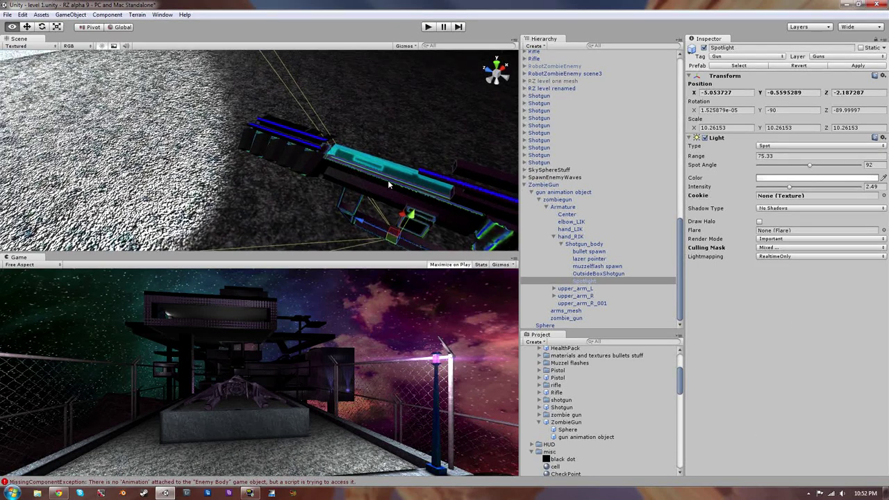
click(775, 248)
click(788, 319)
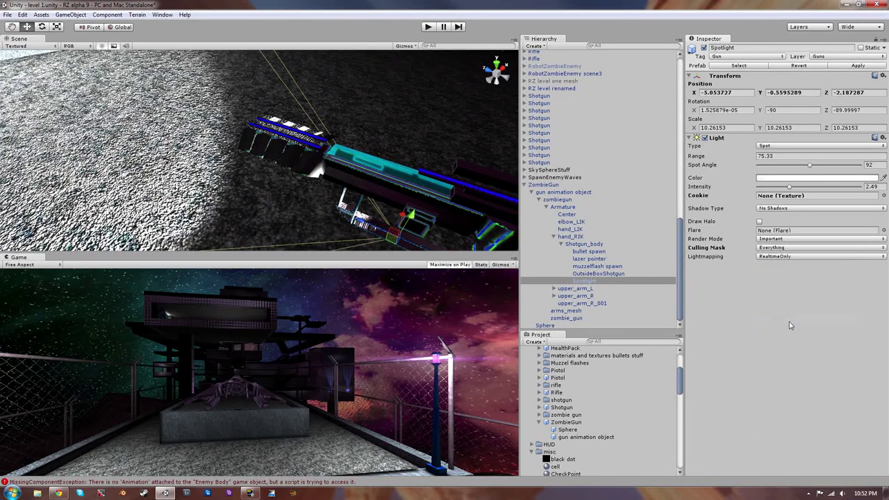
click(792, 249)
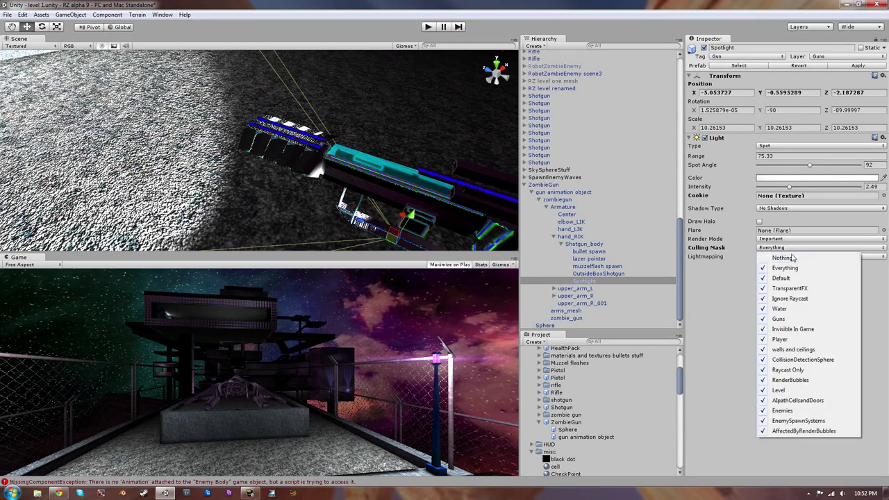
click(783, 319)
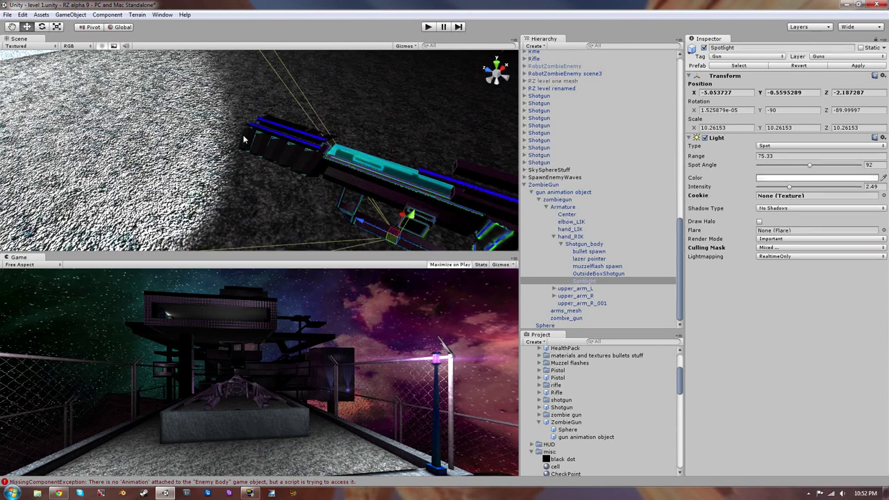
Select the zombie_gun mesh and switch its Skinned Mesh Renderer off and back on to identify the gun model
alt+drag(325, 159, 412, 161)
click(409, 144)
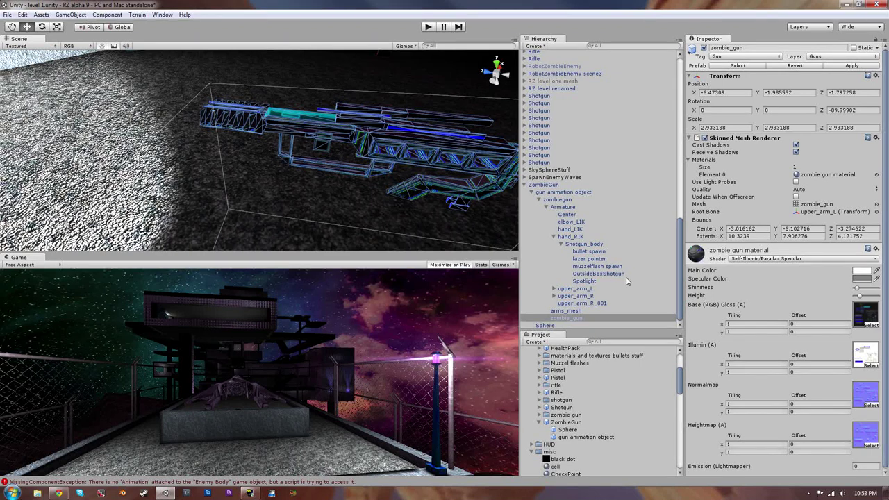
click(706, 139)
click(705, 139)
click(592, 318)
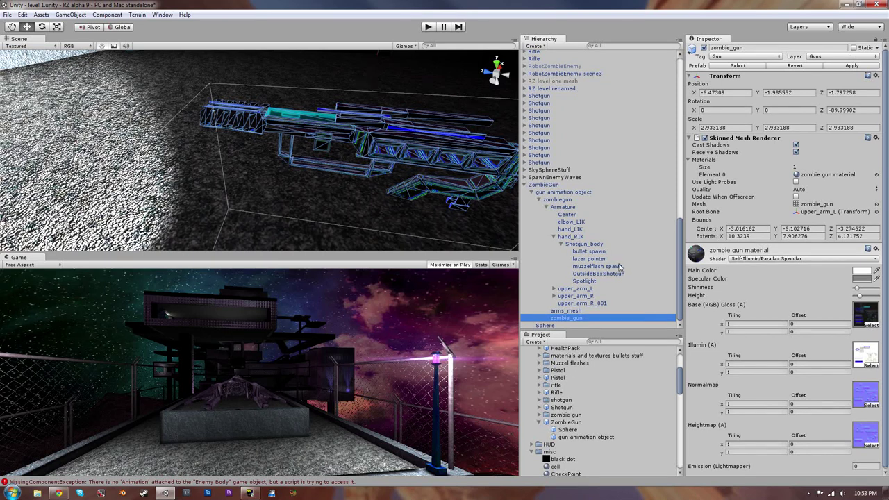
Review which layers are included in the Spotlight's culling mask, leaving the selection as it is
click(596, 282)
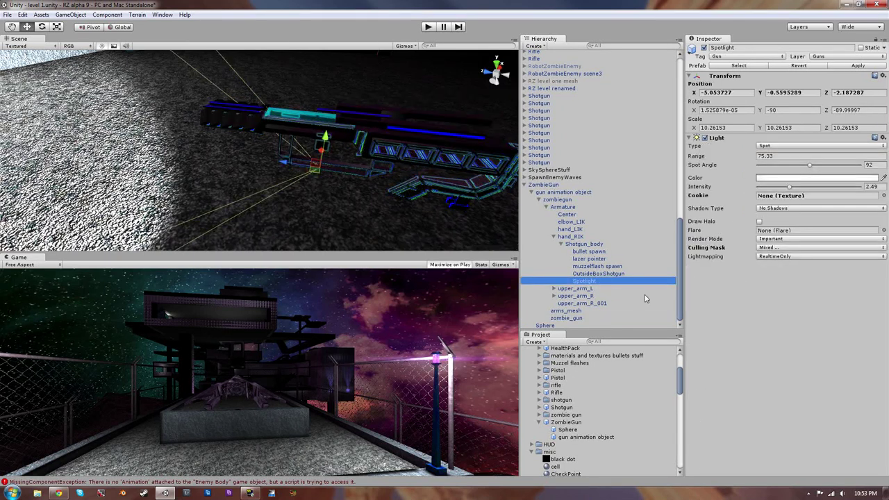
click(772, 249)
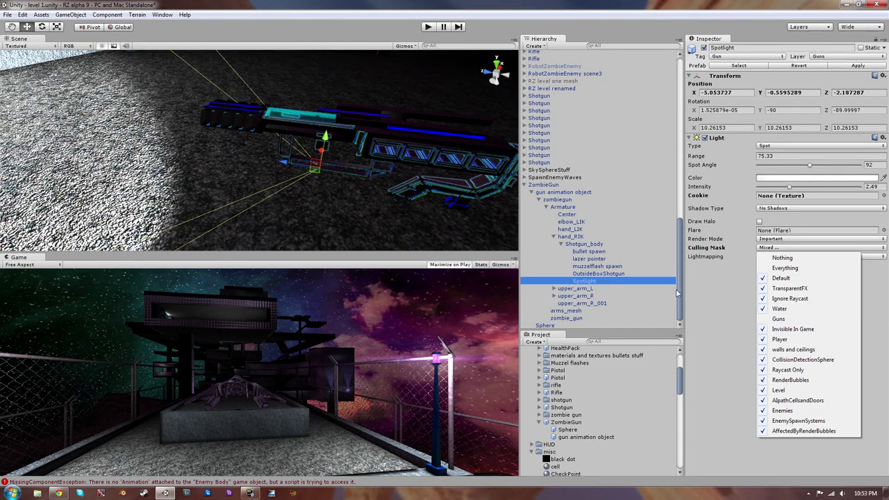
click(715, 297)
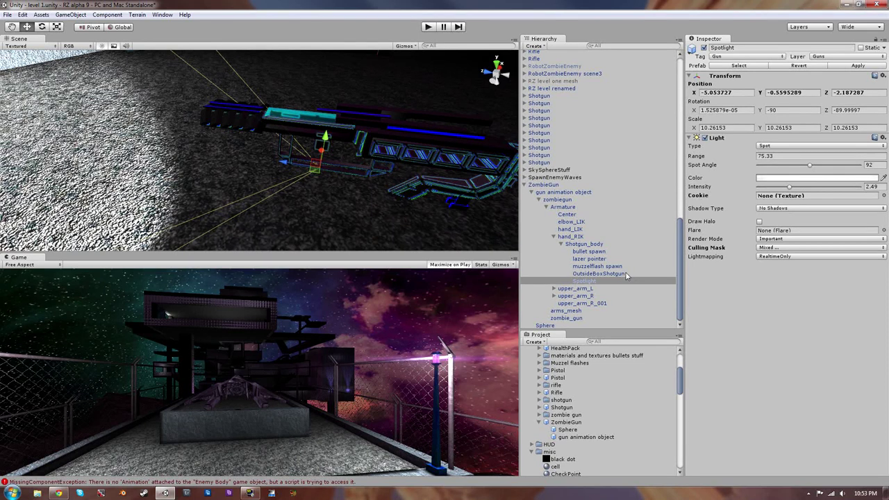
Enable the Light component of the lazer pointer object and view its projection around the gun
click(589, 259)
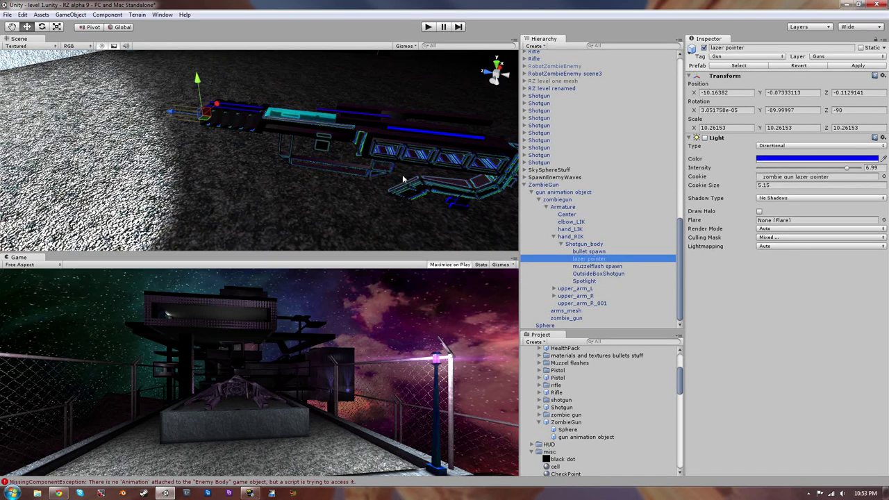
click(705, 138)
right_drag(414, 145, 334, 125)
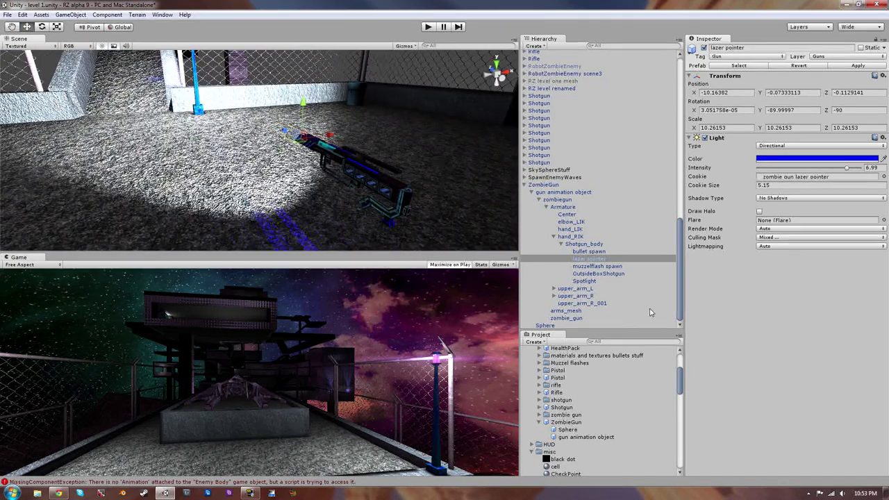
Assign the flashlight cookie texture from the misc folder to the Spotlight and inspect the projected light on the wall
click(605, 281)
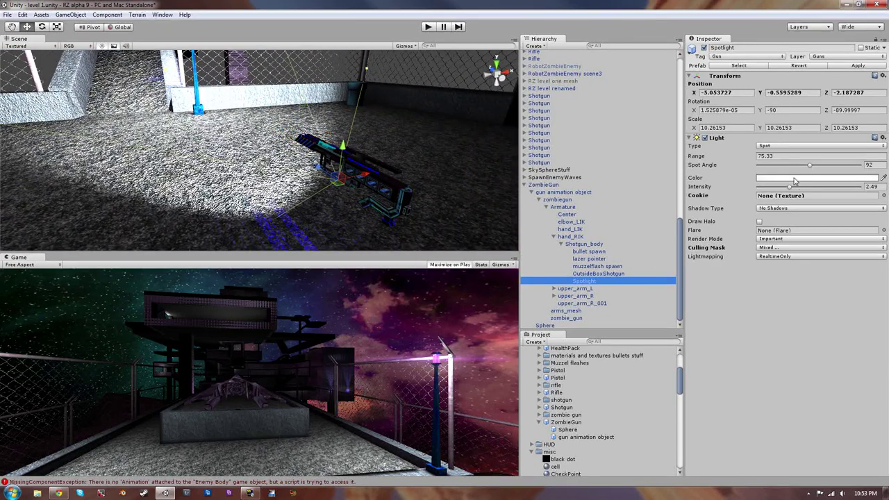
scroll(645, 386, up, 5)
scroll(645, 386, down, 6)
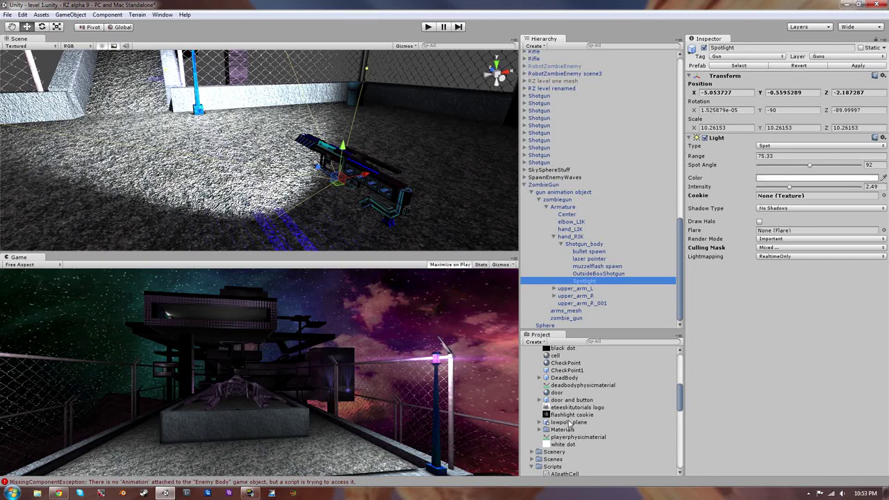
drag(571, 419, 783, 198)
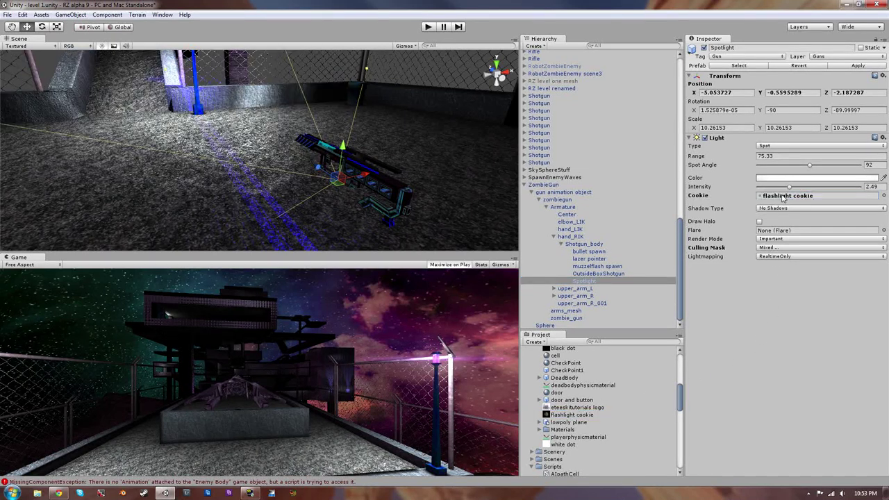
key(w)
right_drag(299, 106, 352, 103)
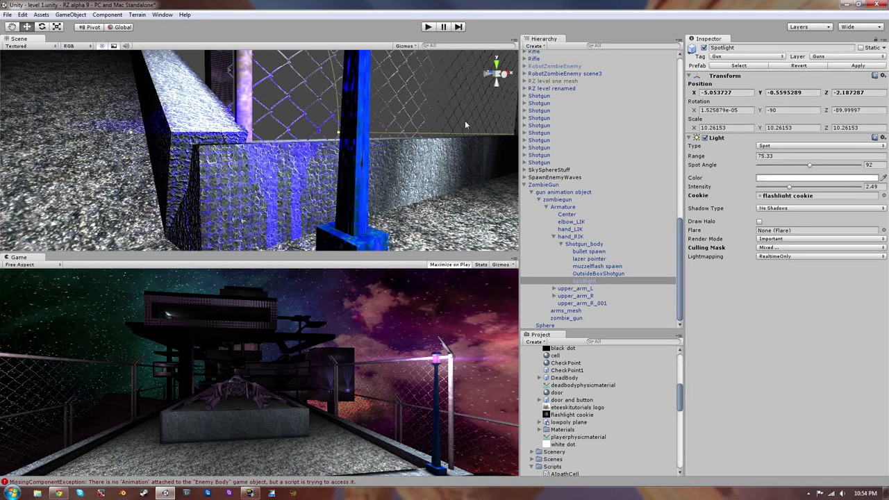
Select the lazer pointer light, examine its projection on the wall, and open its color for editing
click(599, 260)
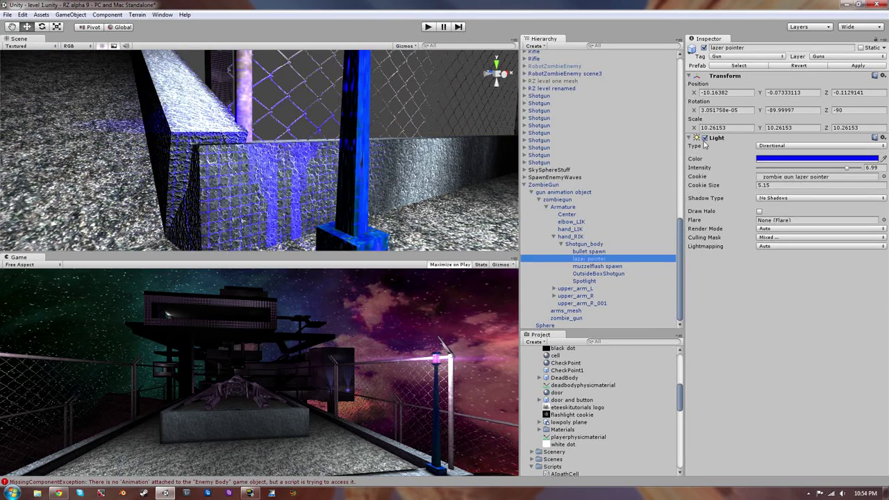
click(707, 142)
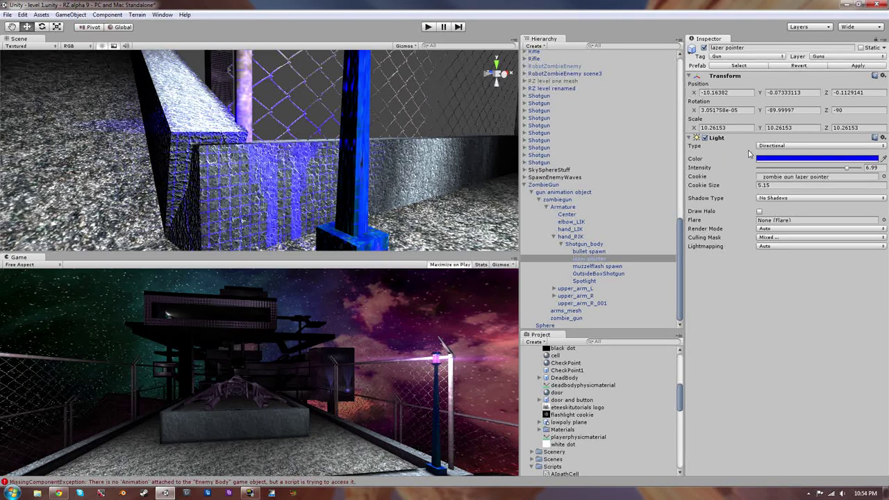
right_drag(423, 135, 474, 144)
click(763, 160)
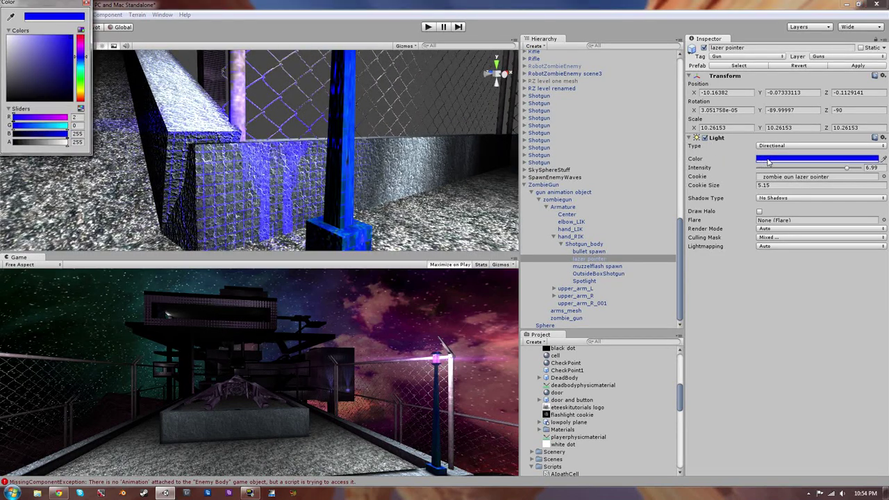